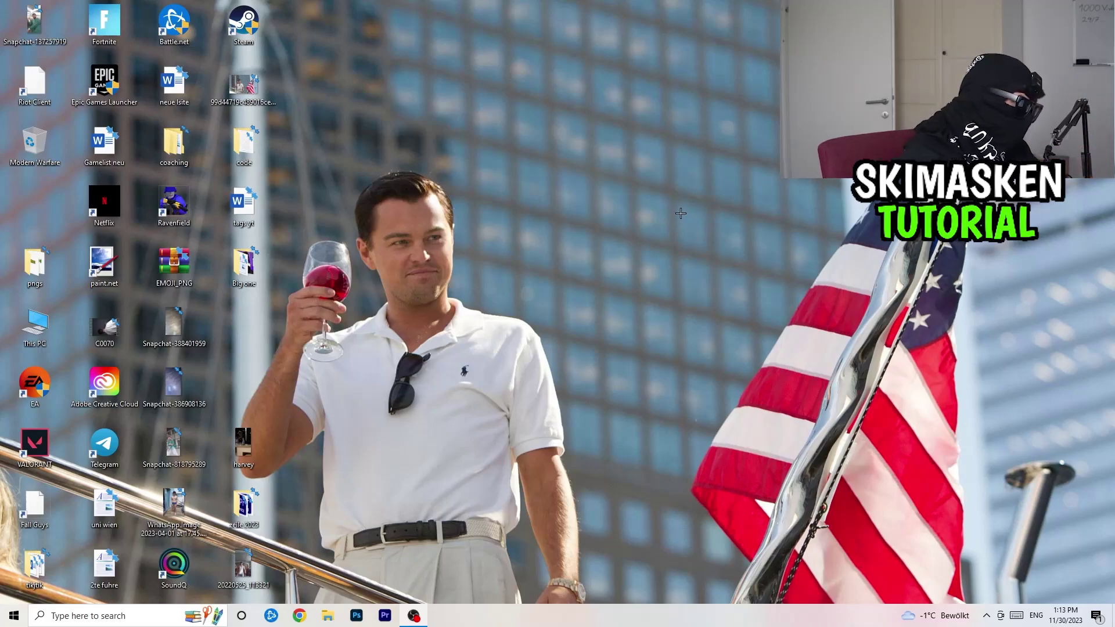
- Open the Windows gaming settings and check the Game Bar and Game Mode options
{"action": "left_click", "coordinate": [4, 622]}
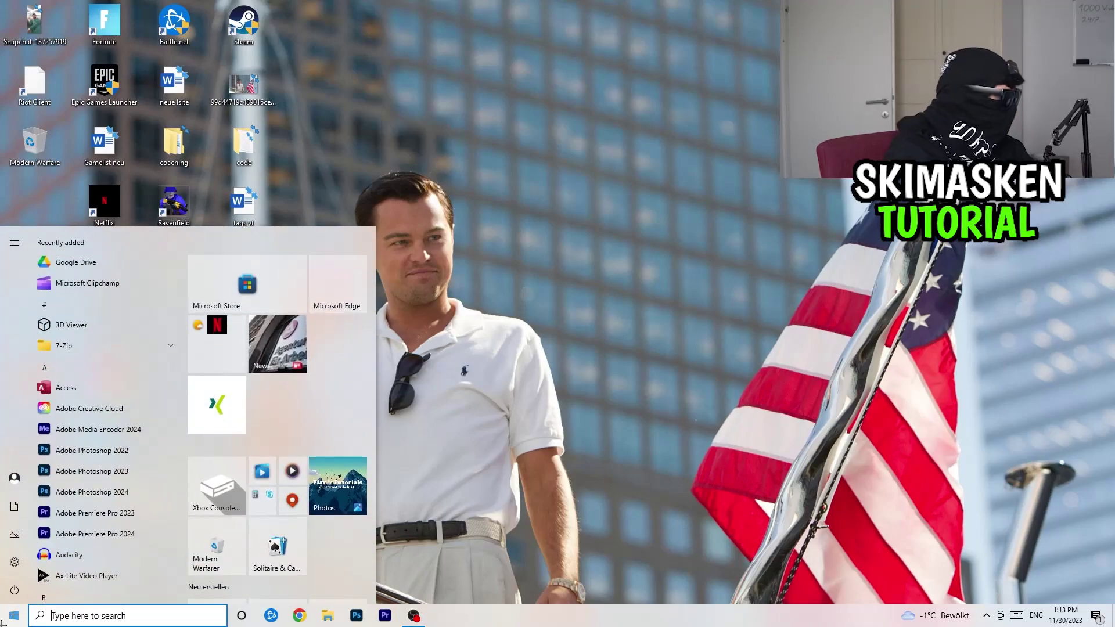
{"action": "left_click", "coordinate": [14, 561]}
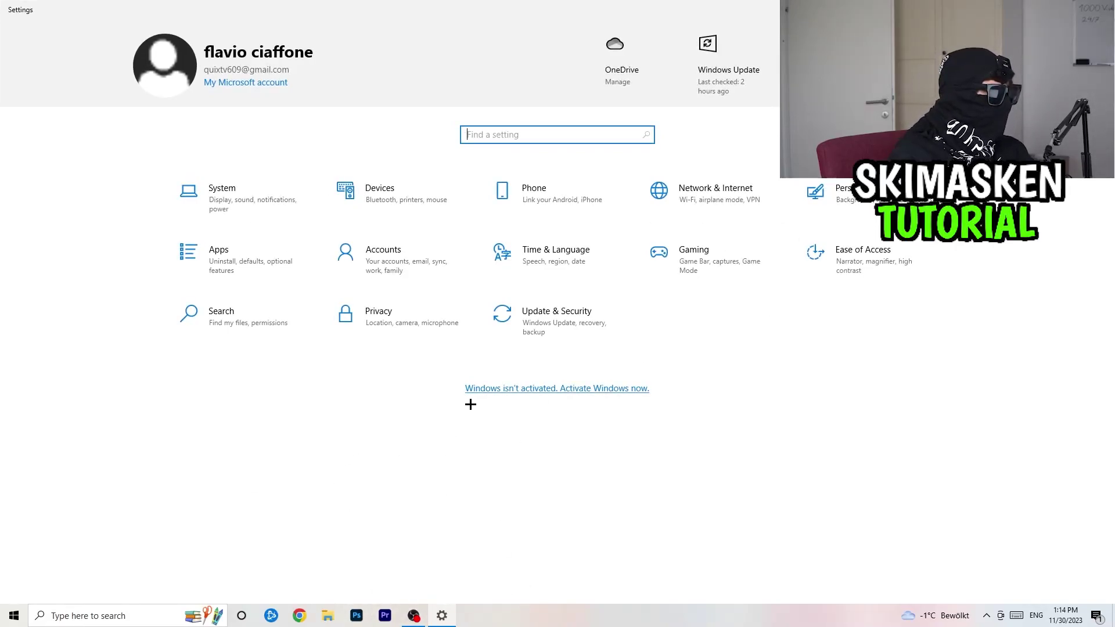
{"action": "left_click", "coordinate": [720, 264]}
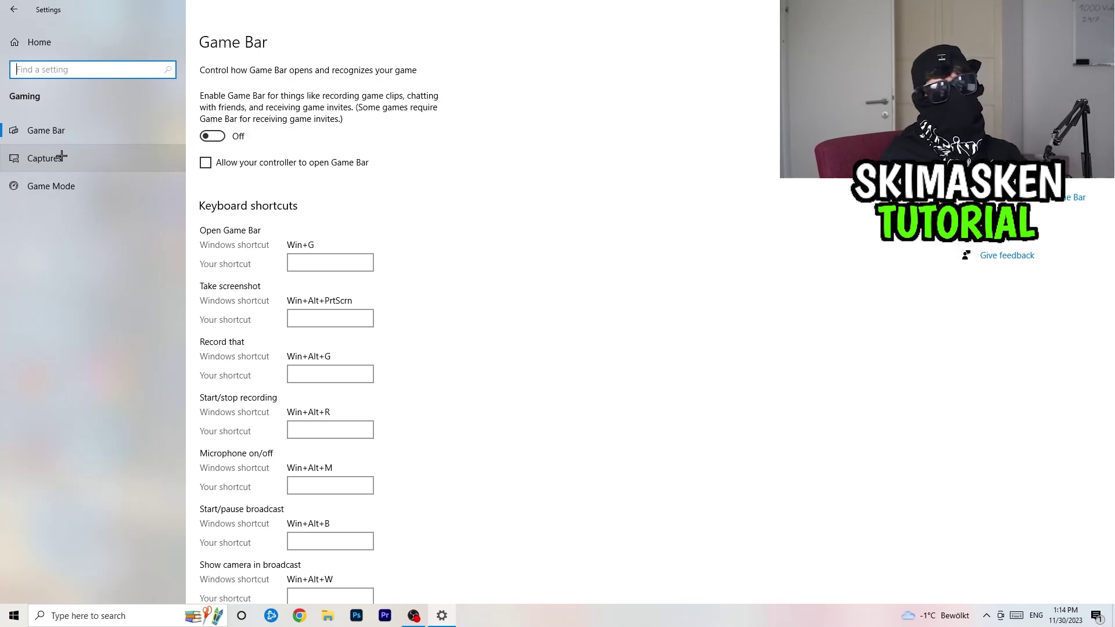
{"action": "left_click", "coordinate": [81, 182]}
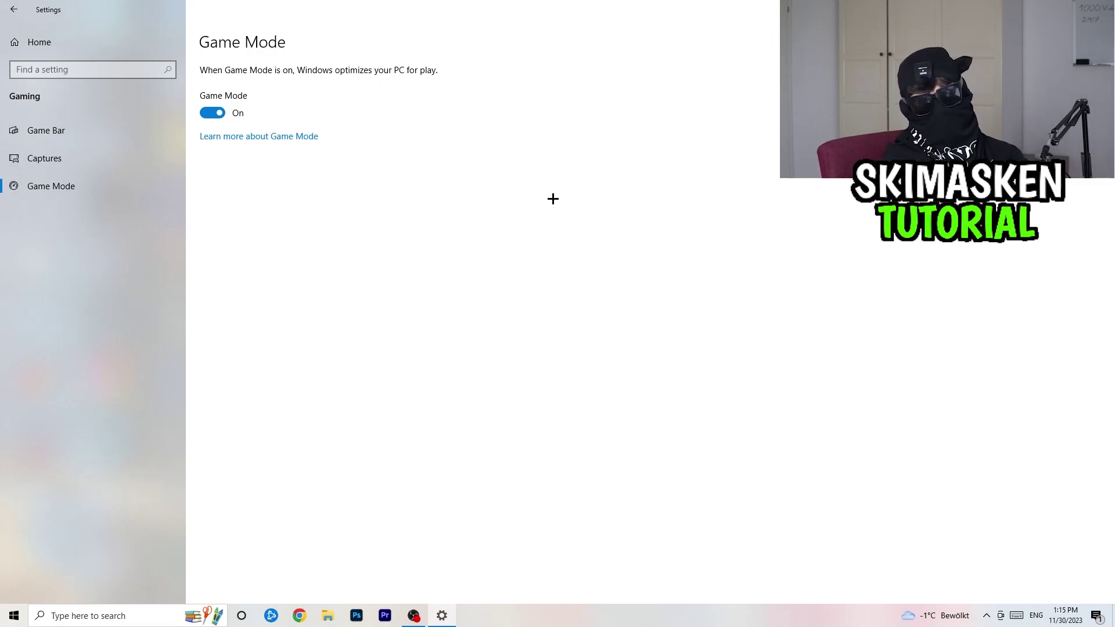
- Go to the system display settings and check the scaling and display resolution options without changing them
{"action": "left_click", "coordinate": [14, 8]}
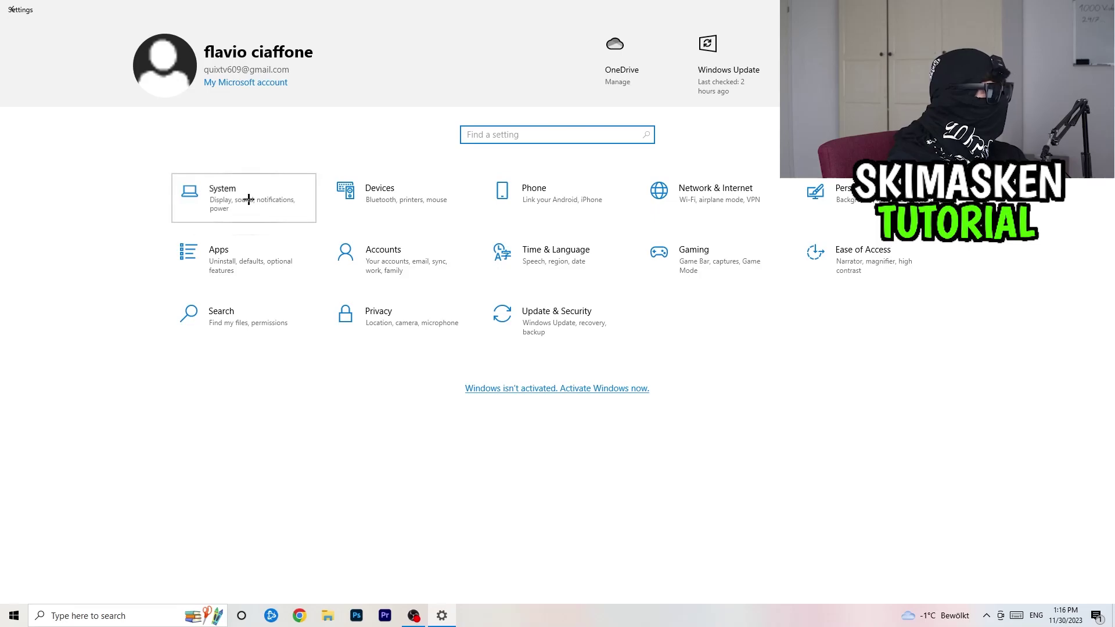
{"action": "left_click", "coordinate": [226, 211]}
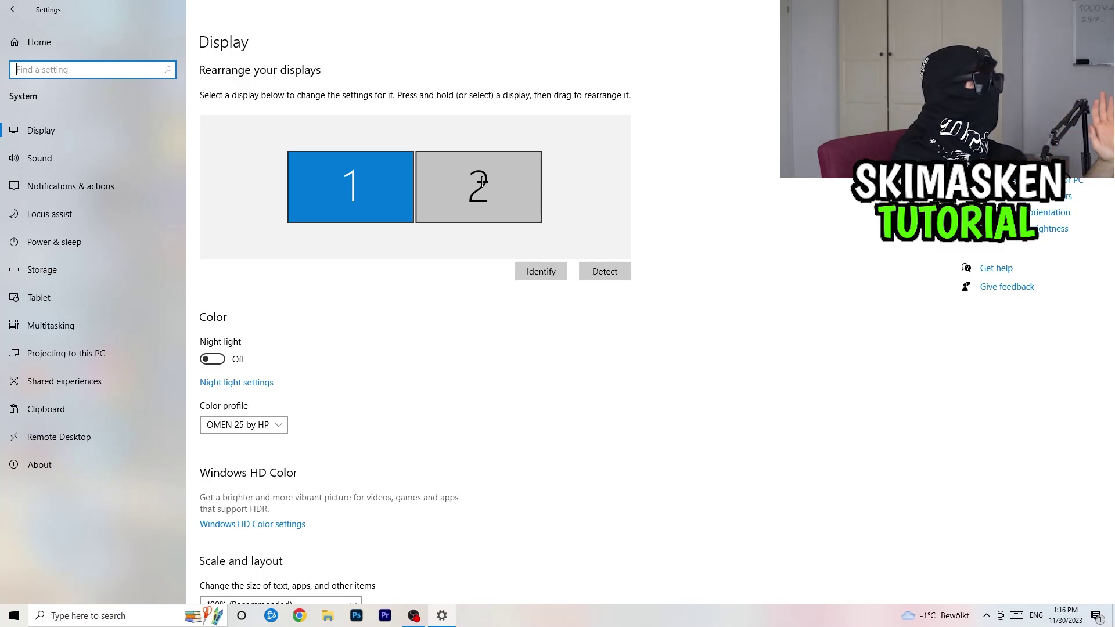
{"action": "scroll", "coordinate": [460, 256], "scroll_direction": "down", "scroll_amount": 5}
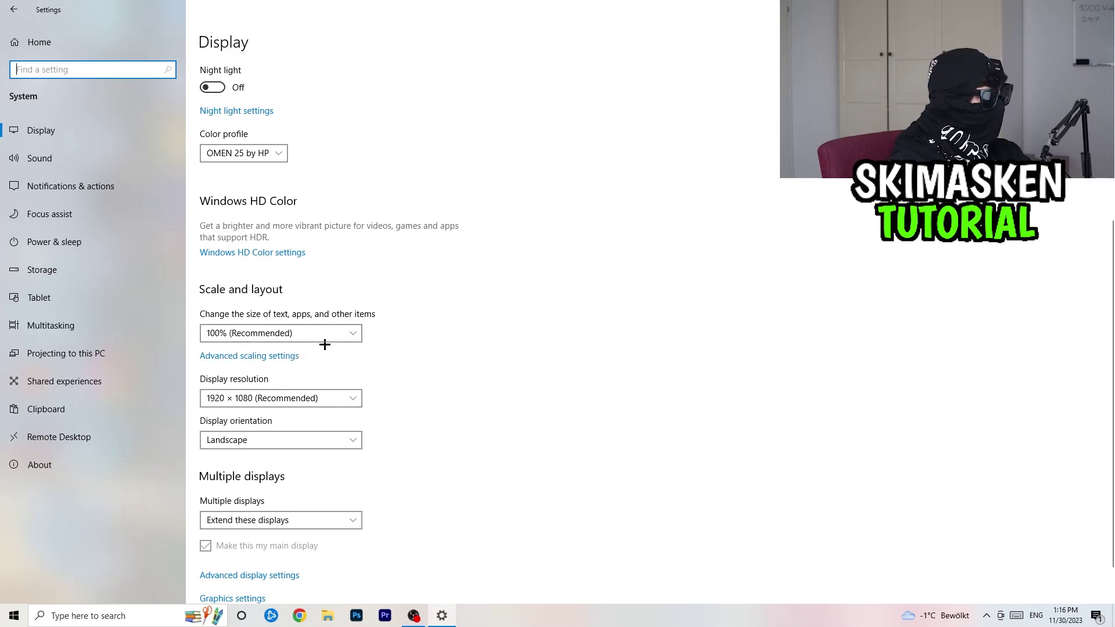
{"action": "left_click", "coordinate": [348, 333]}
{"action": "left_click", "coordinate": [686, 258]}
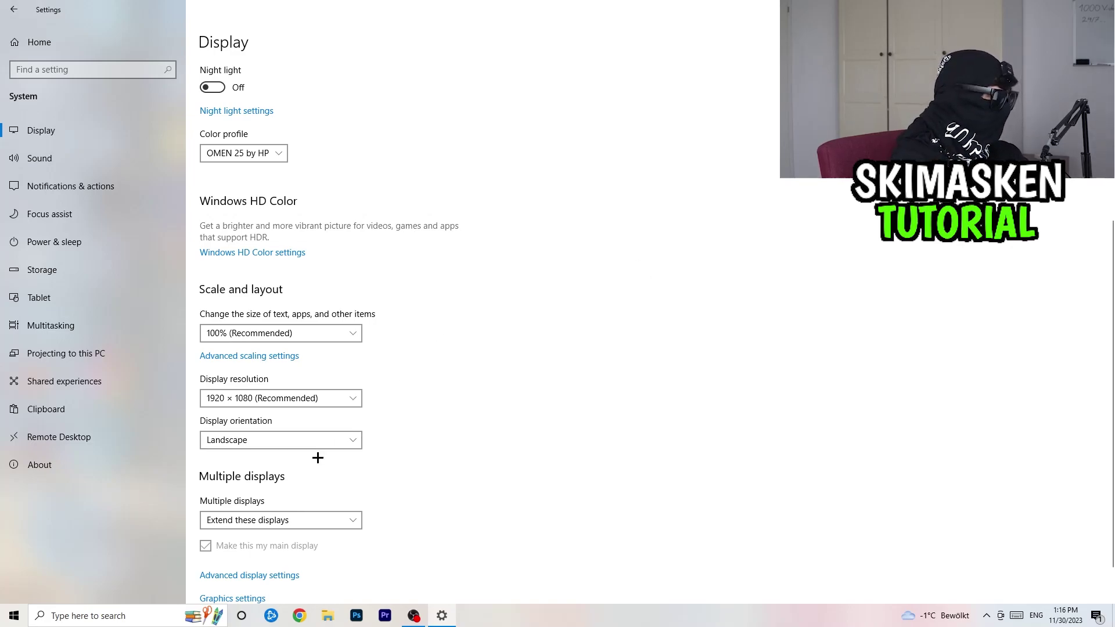
{"action": "scroll", "coordinate": [318, 455], "scroll_direction": "down", "scroll_amount": 2}
{"action": "left_click", "coordinate": [309, 350]}
{"action": "left_click", "coordinate": [572, 341]}
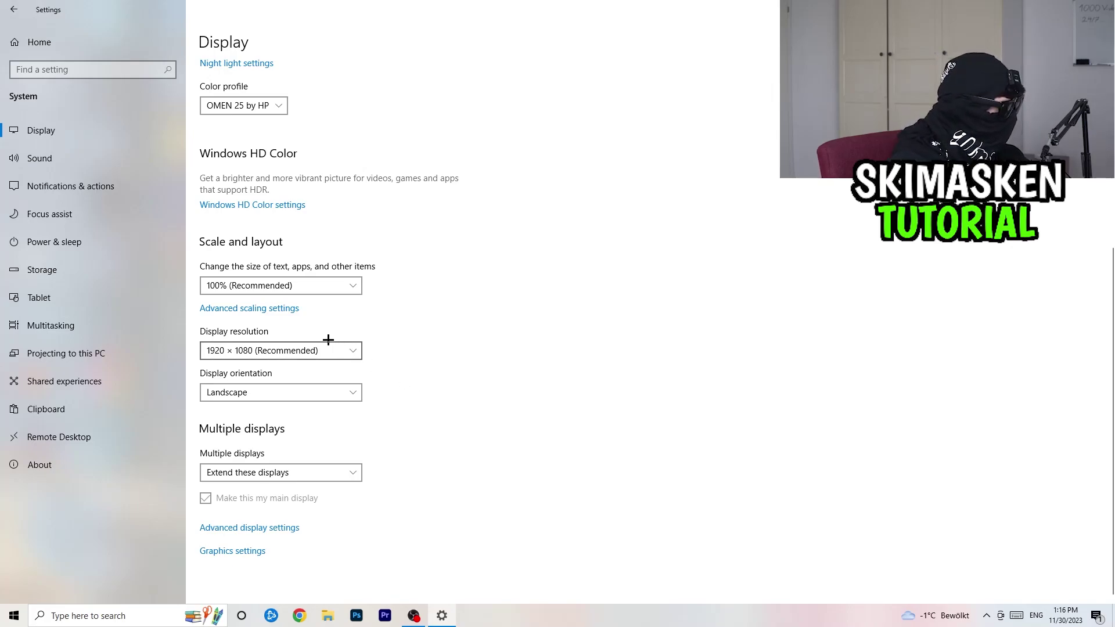
- Check the Power & sleep settings and the available power plans in Power Options, then close both windows
{"action": "left_click", "coordinate": [97, 232]}
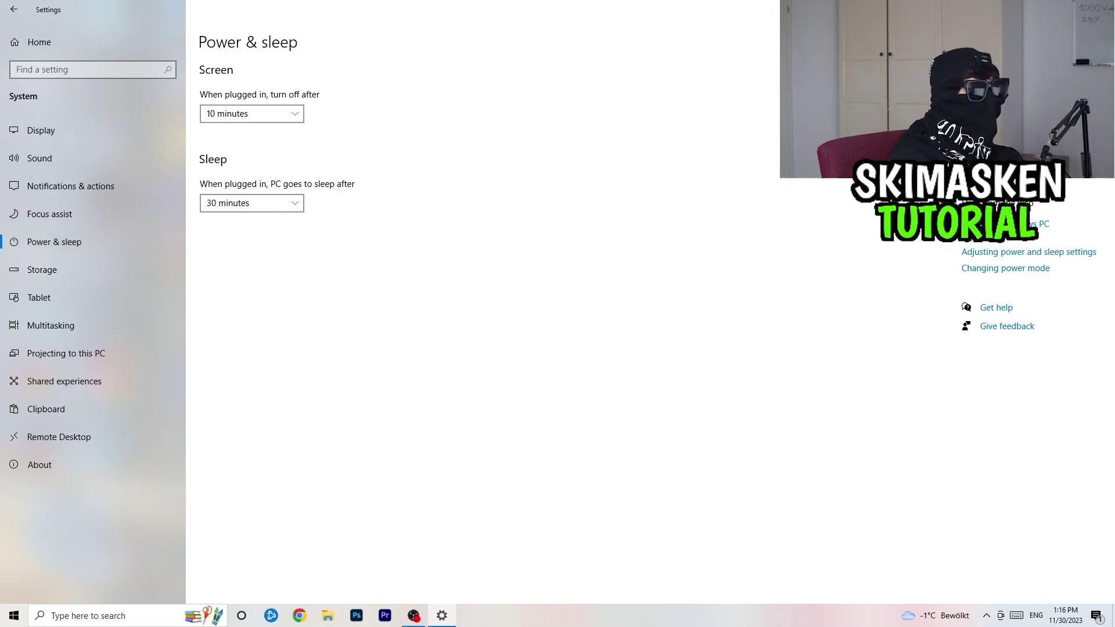
{"action": "left_click", "coordinate": [1007, 174]}
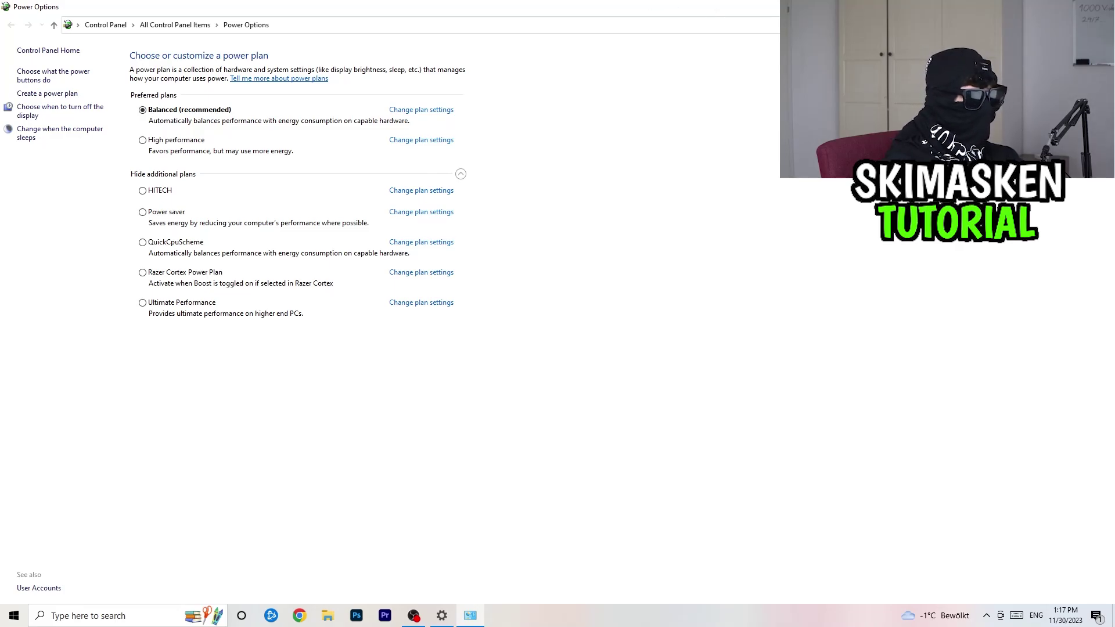
{"action": "key", "text": "alt+F4"}
{"action": "key", "text": "alt+F4"}
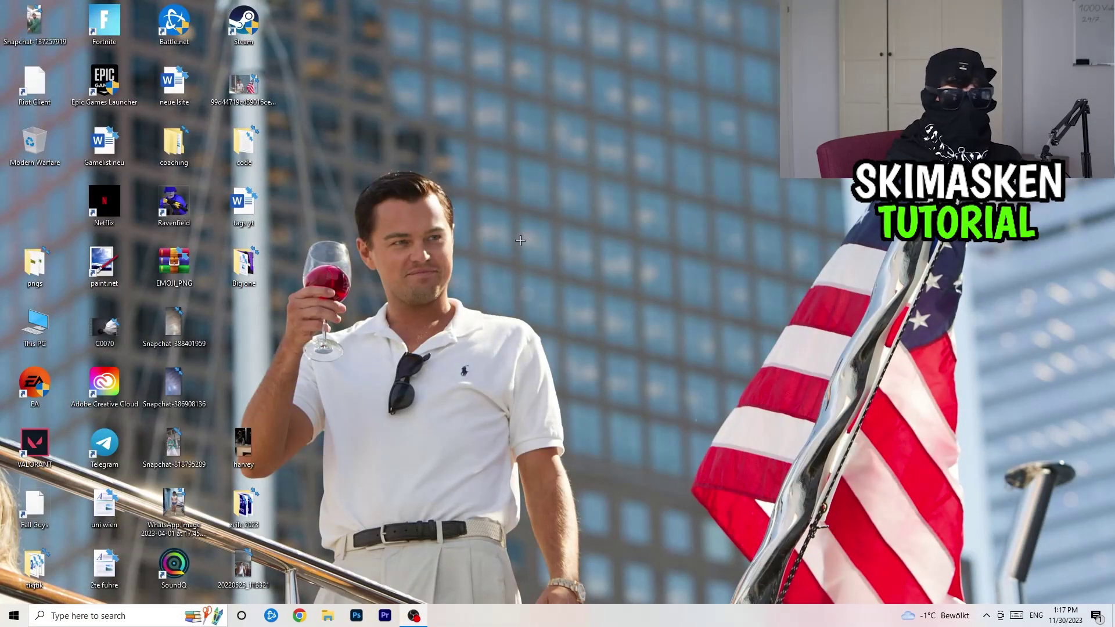
- Move the Steam shortcut to a free desktop area, review its compatibility properties and compatibility mode choices, and close the properties with OK
{"action": "left_click_drag", "start_coordinate": [244, 23], "coordinate": [522, 206]}
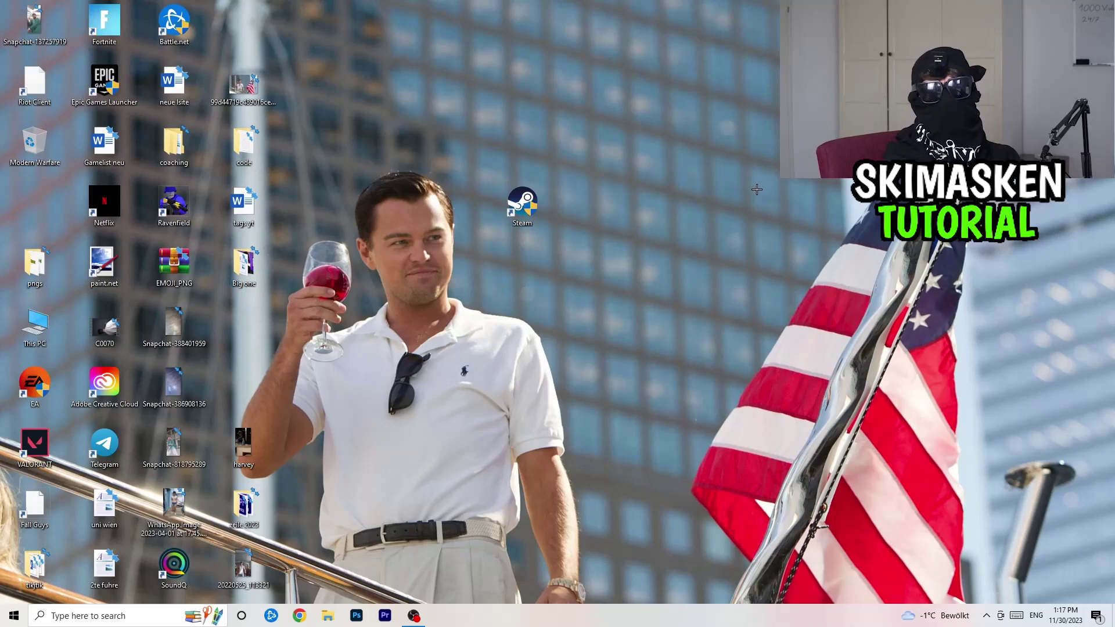
{"action": "right_click", "coordinate": [527, 198]}
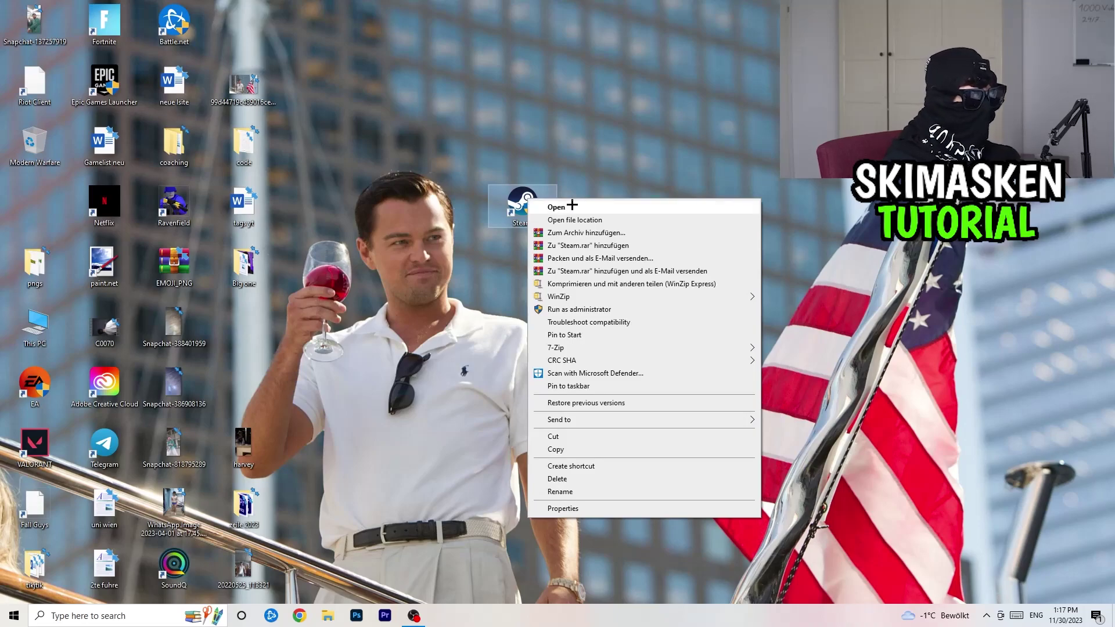
{"action": "left_click", "coordinate": [562, 508]}
{"action": "left_click_drag", "start_coordinate": [592, 204], "coordinate": [383, 99]}
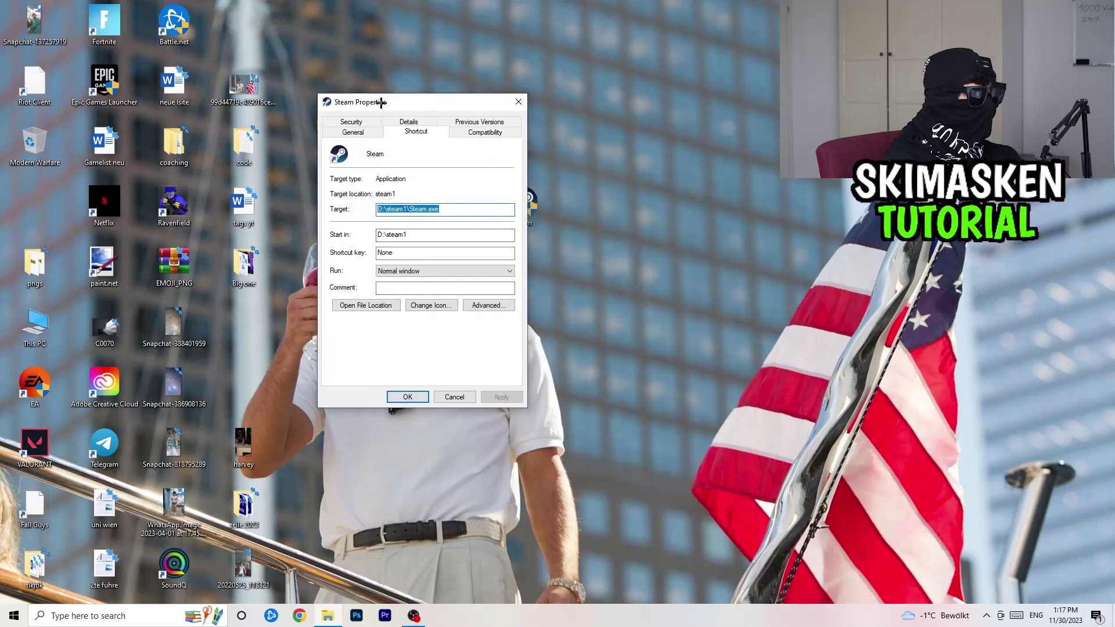
{"action": "left_click", "coordinate": [485, 132]}
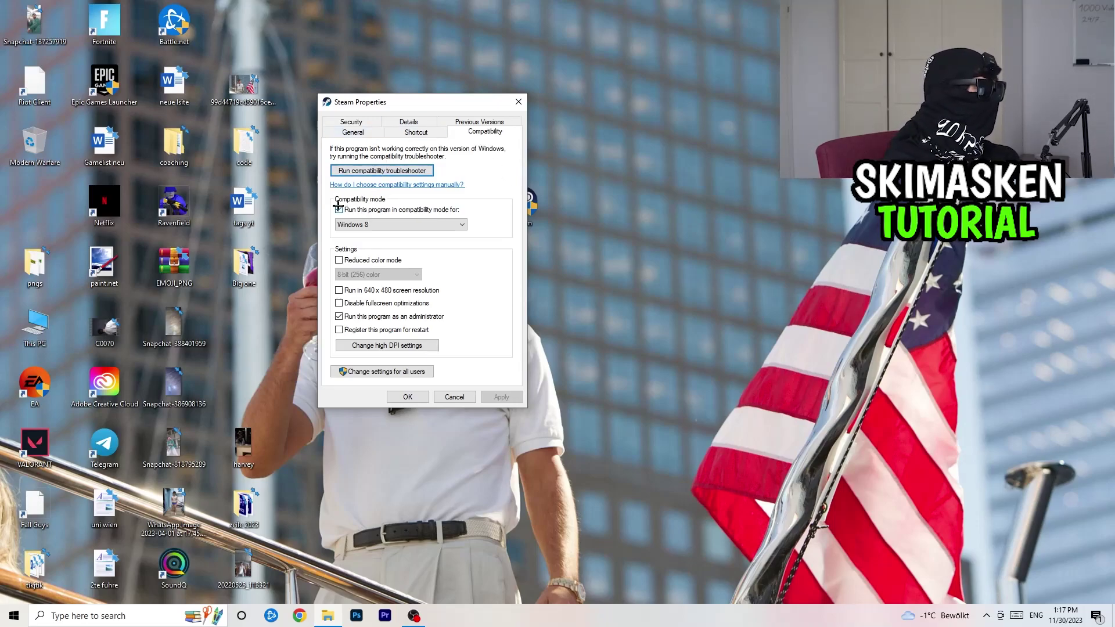
{"action": "left_click", "coordinate": [388, 224]}
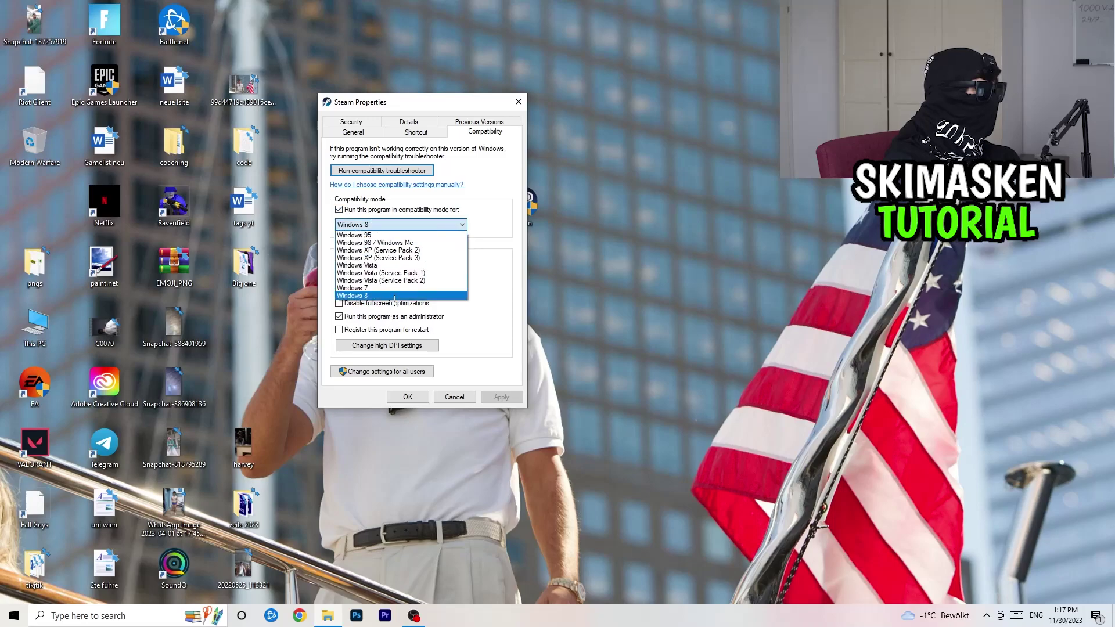
{"action": "left_click", "coordinate": [502, 264]}
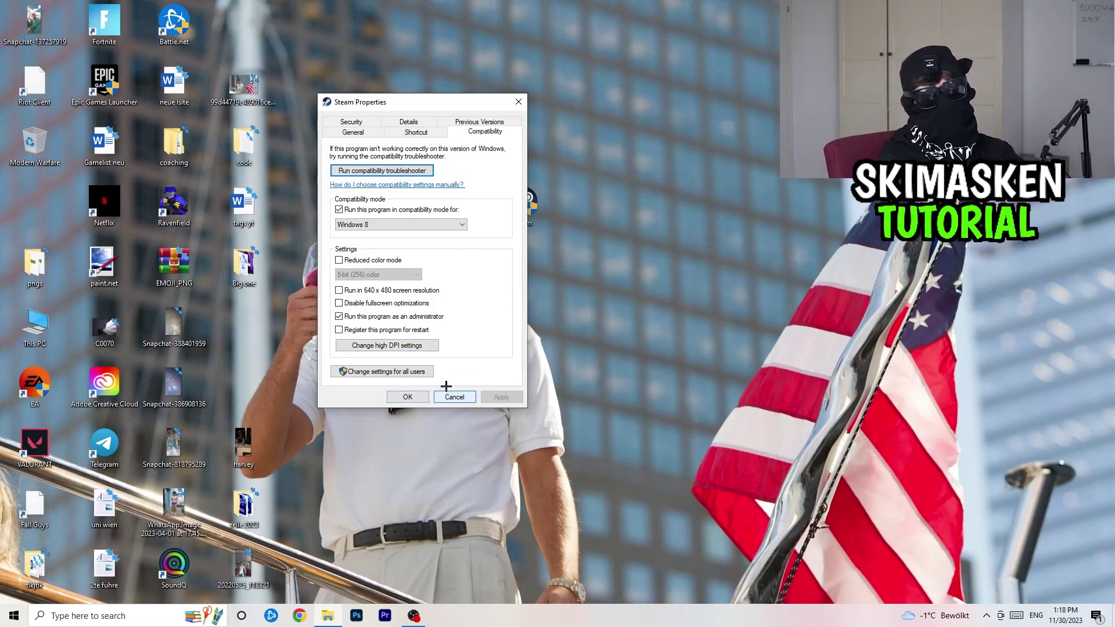
{"action": "left_click", "coordinate": [407, 397]}
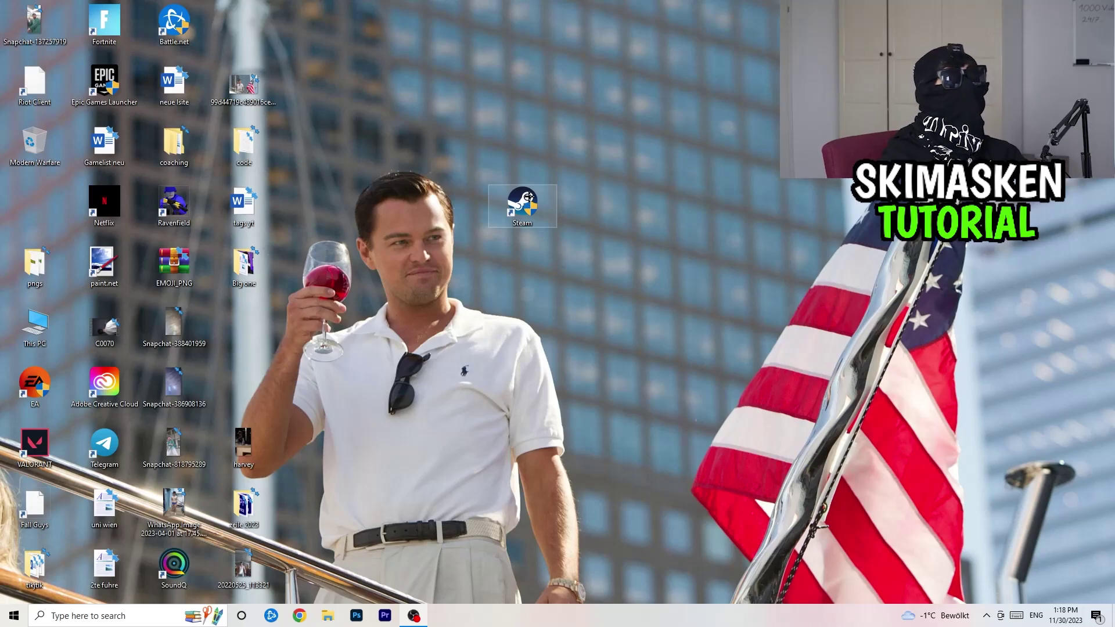
{"action": "left_click_drag", "start_coordinate": [528, 196], "coordinate": [598, 197]}
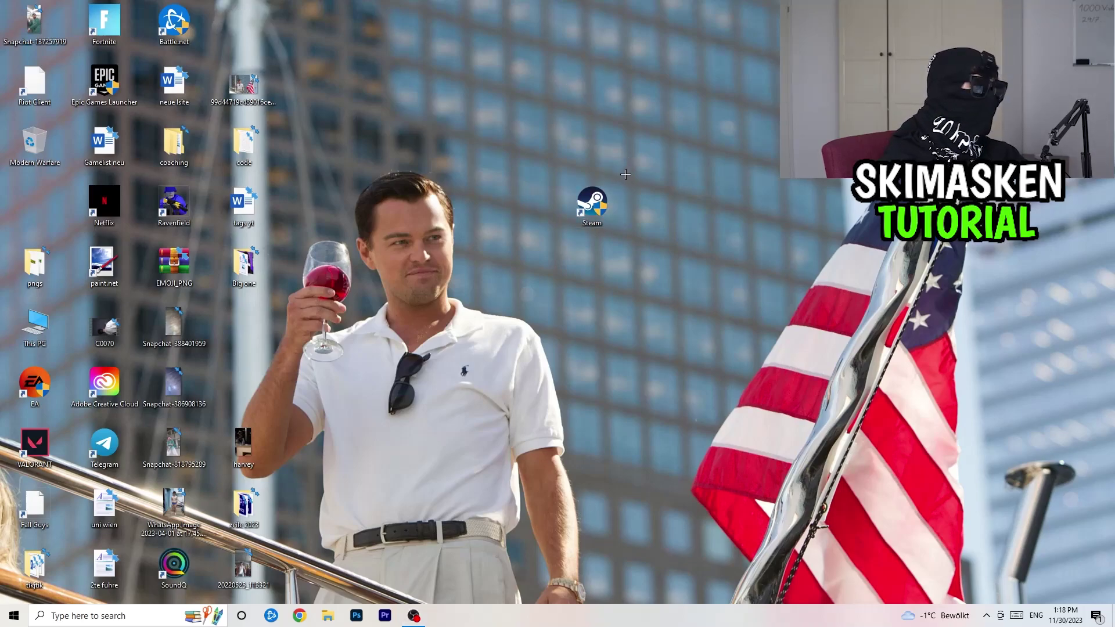
{"action": "left_click_drag", "start_coordinate": [607, 211], "coordinate": [470, 214]}
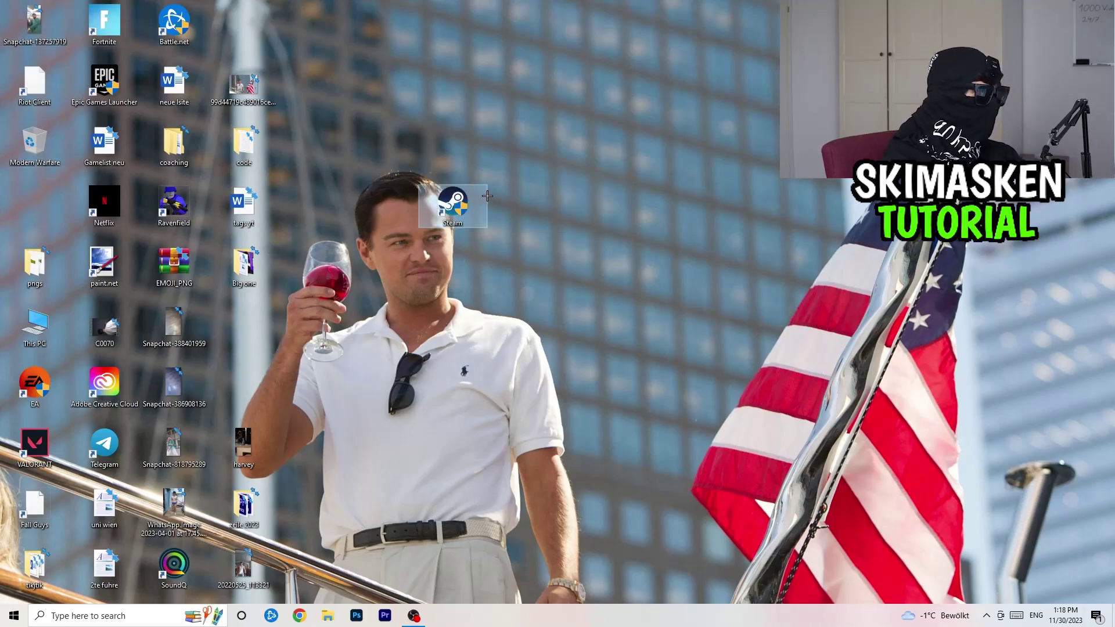
{"action": "right_click", "coordinate": [450, 205]}
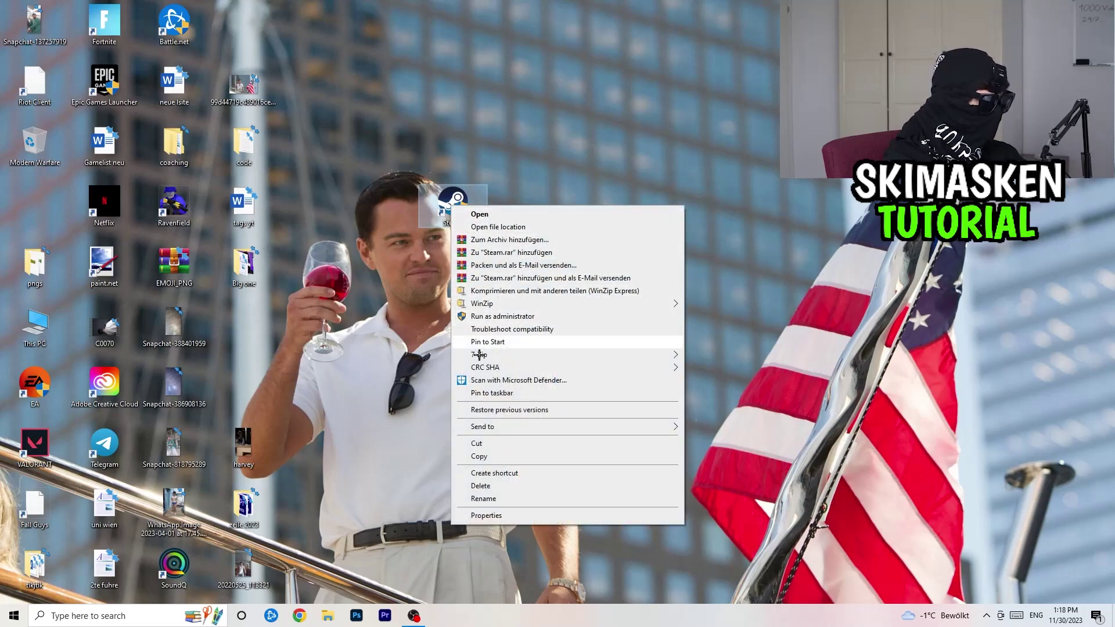
{"action": "left_click", "coordinate": [494, 516]}
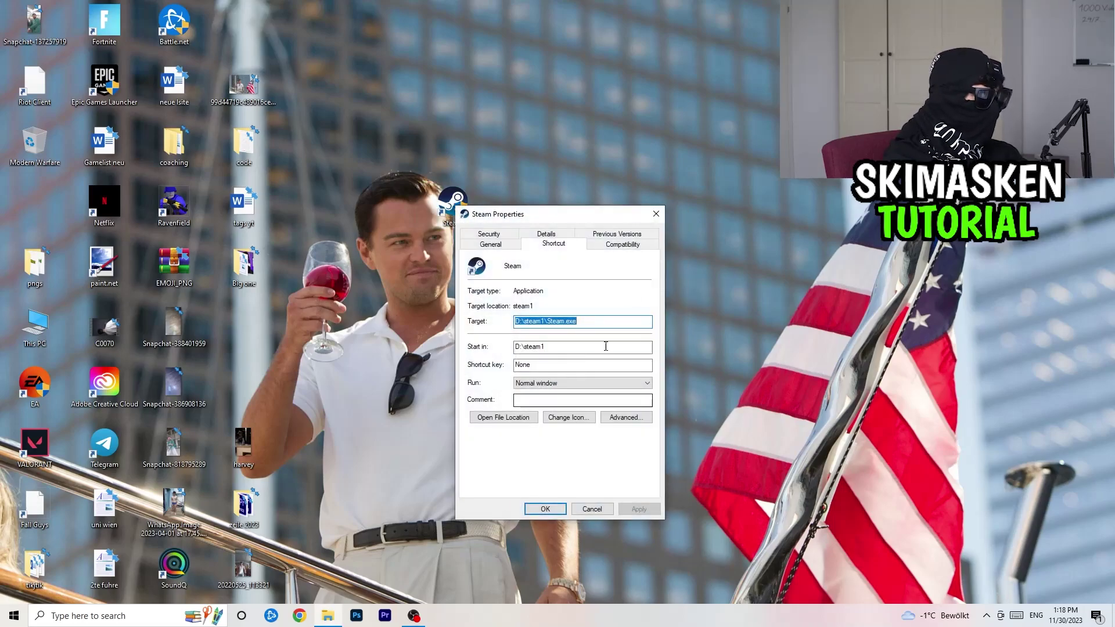
{"action": "left_click", "coordinate": [655, 214]}
- Recheck the Steam shortcut's compatibility settings, close its properties and return the shortcut to the desktop icon grid beside Battle.net
{"action": "right_click", "coordinate": [452, 200]}
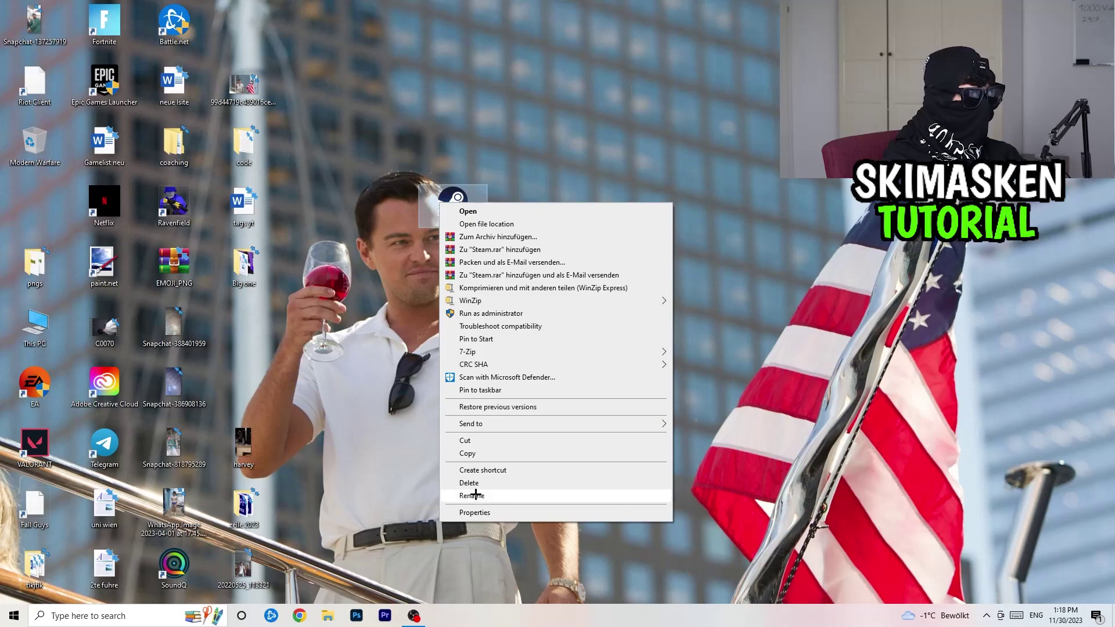
{"action": "left_click", "coordinate": [475, 512]}
{"action": "left_click", "coordinate": [611, 240]}
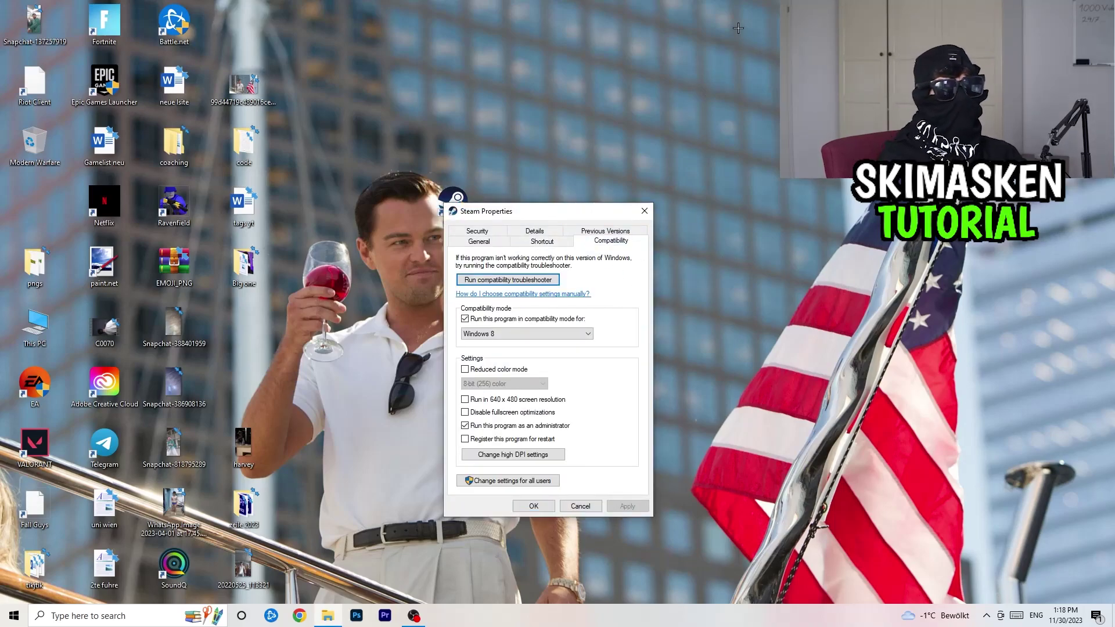
{"action": "left_click", "coordinate": [643, 211]}
{"action": "left_click_drag", "start_coordinate": [456, 205], "coordinate": [270, 39]}
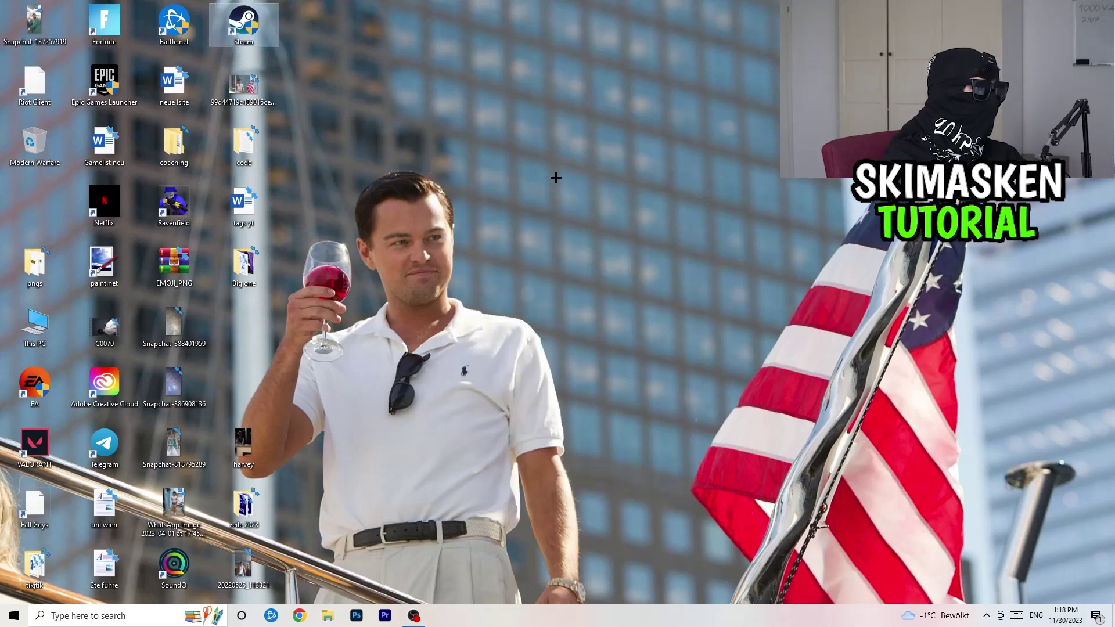
- Open the Change Resolution page in NVIDIA Control Panel and select the native resolution 1080p, 1920 × 1080
{"action": "right_click", "coordinate": [667, 206]}
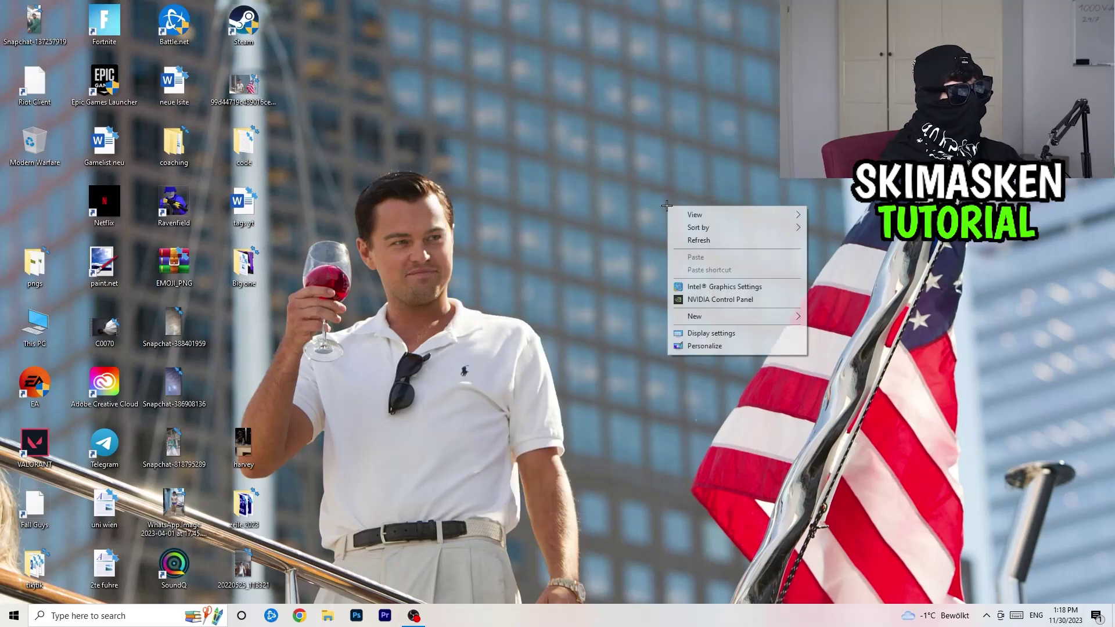
{"action": "left_click", "coordinate": [743, 299]}
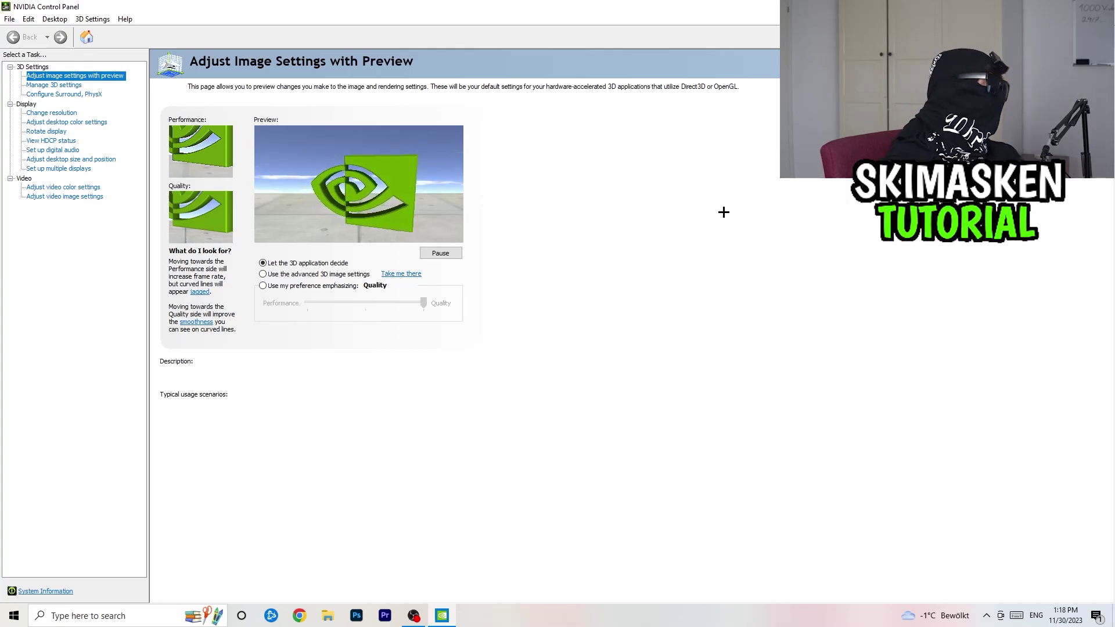
{"action": "left_click", "coordinate": [53, 114]}
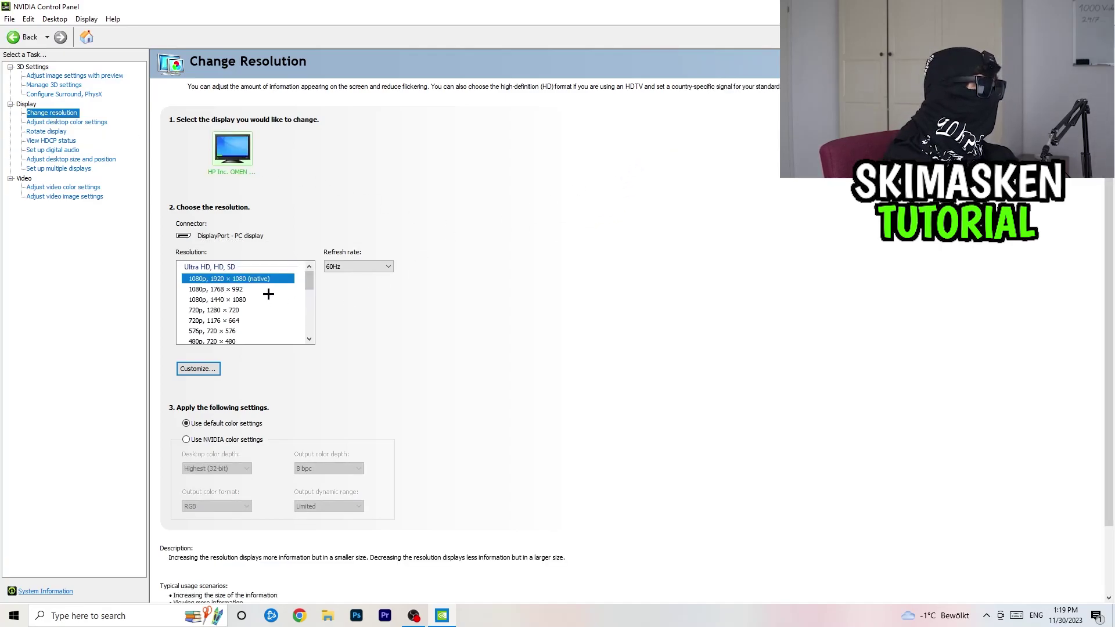
{"action": "left_click", "coordinate": [299, 289]}
{"action": "left_click", "coordinate": [272, 280]}
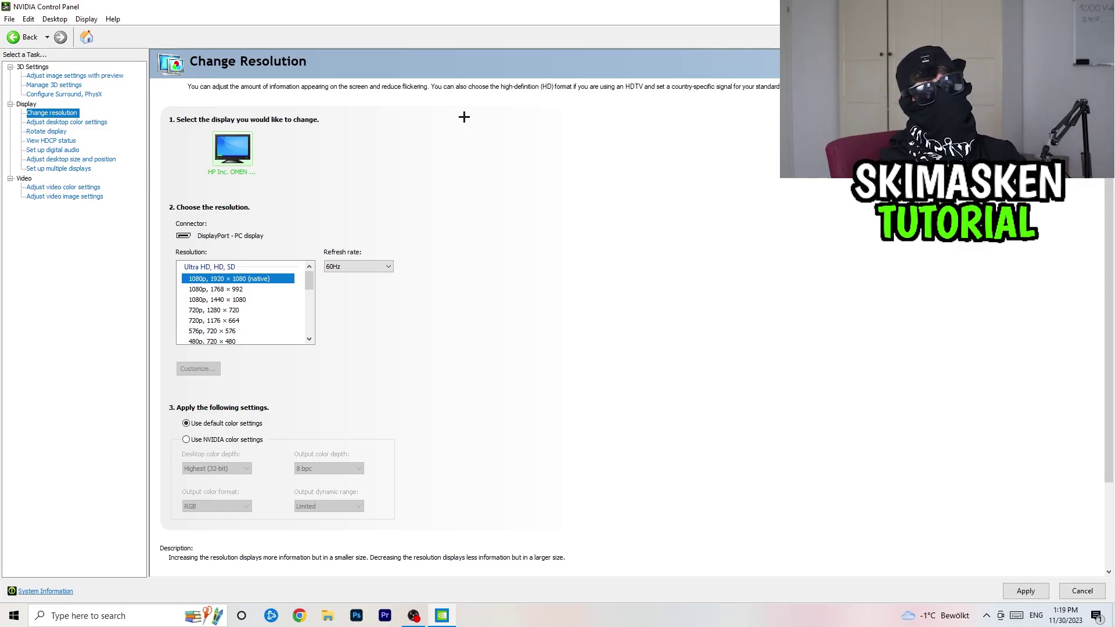
- Look through the Change Resolution page and close NVIDIA Control Panel without applying the changes
{"action": "scroll", "coordinate": [223, 308], "scroll_direction": "down", "scroll_amount": 2}
{"action": "scroll", "coordinate": [224, 303], "scroll_direction": "up", "scroll_amount": 2}
{"action": "scroll", "coordinate": [223, 313], "scroll_direction": "down", "scroll_amount": 5}
{"action": "scroll", "coordinate": [223, 313], "scroll_direction": "up", "scroll_amount": 5}
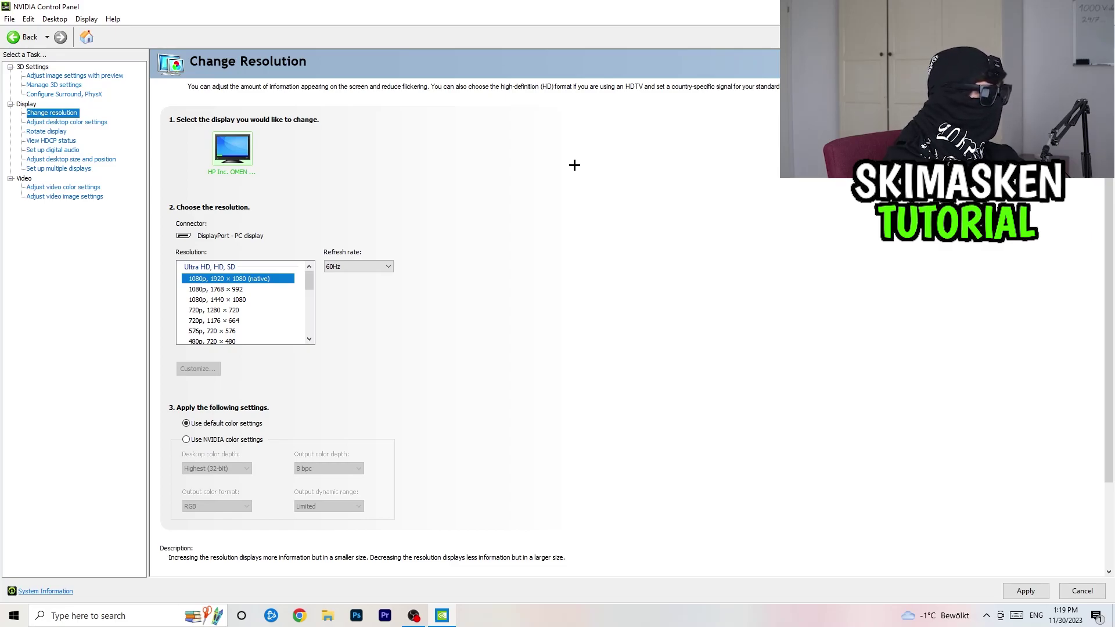
{"action": "key", "text": "alt+F4"}
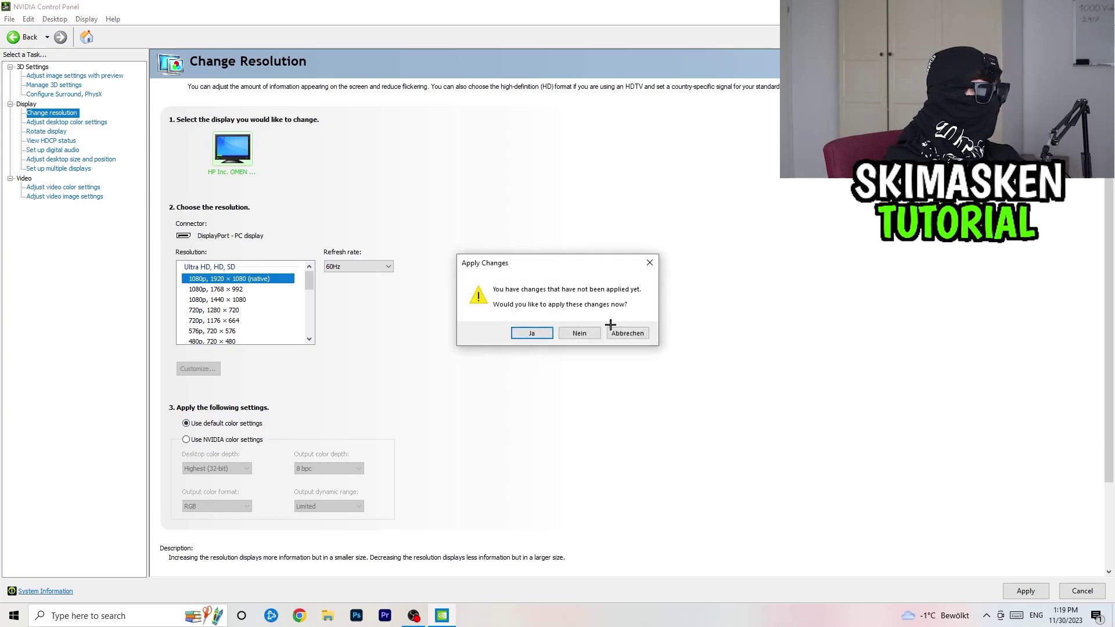
{"action": "left_click", "coordinate": [579, 335]}
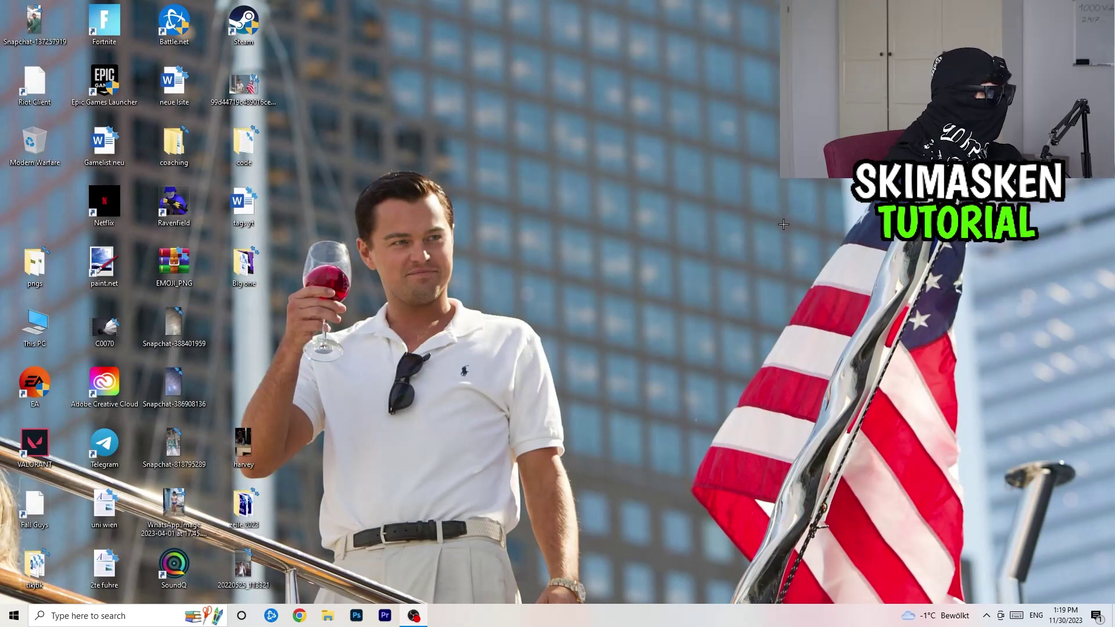
- Open the Windows Update page in Windows Settings to check the update status, then close Settings
{"action": "left_click", "coordinate": [14, 616]}
{"action": "left_click", "coordinate": [14, 562]}
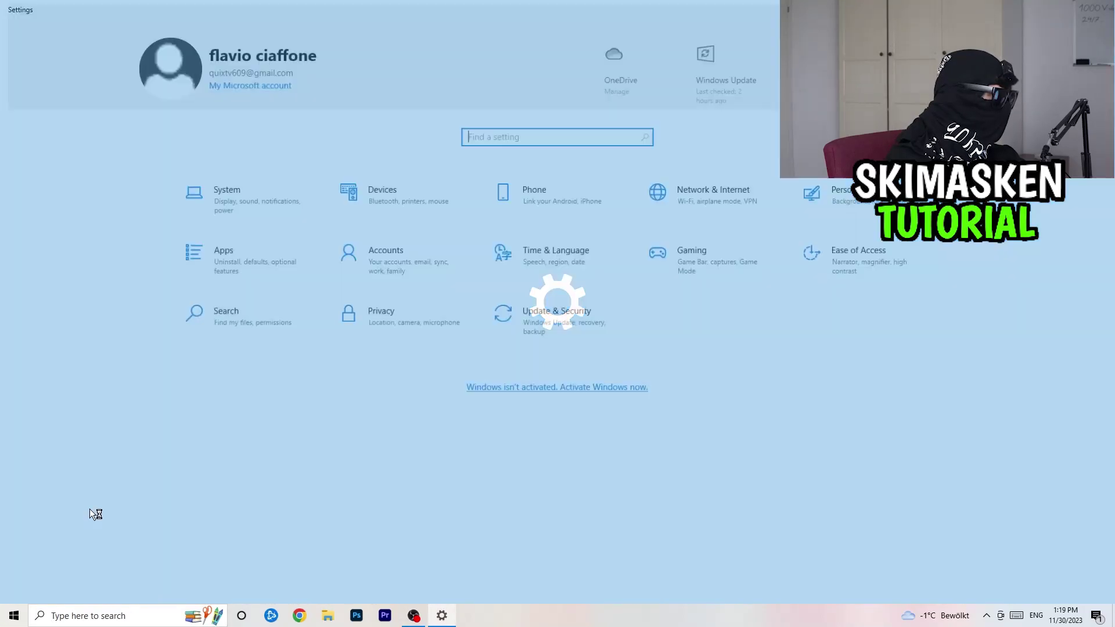
{"action": "left_click", "coordinate": [533, 299]}
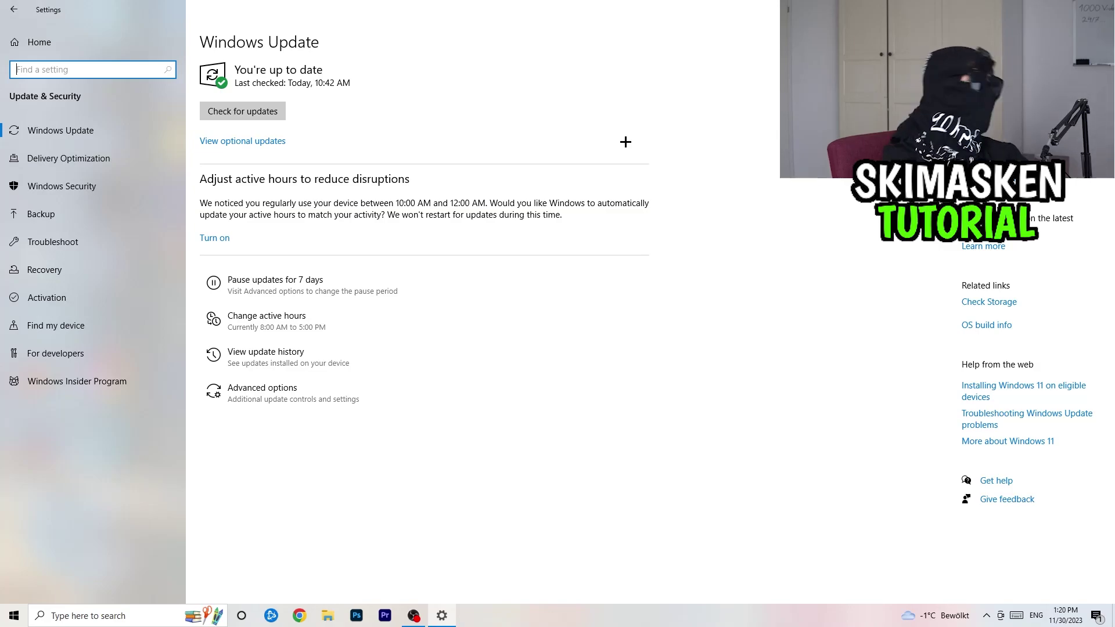
{"action": "left_click", "coordinate": [1074, 9]}
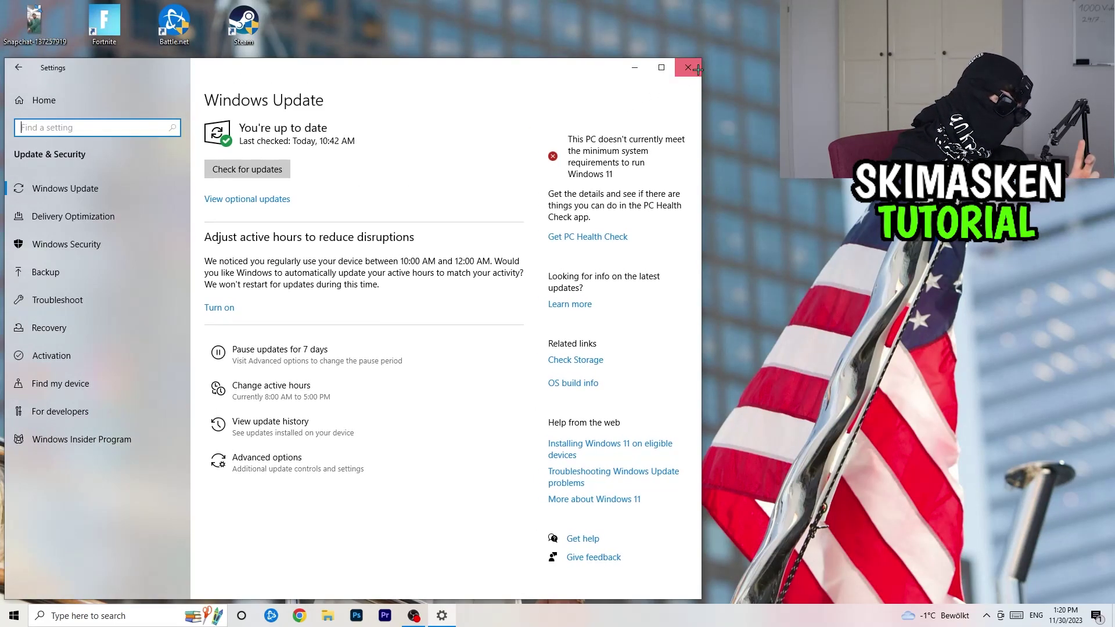
{"action": "left_click", "coordinate": [688, 67]}
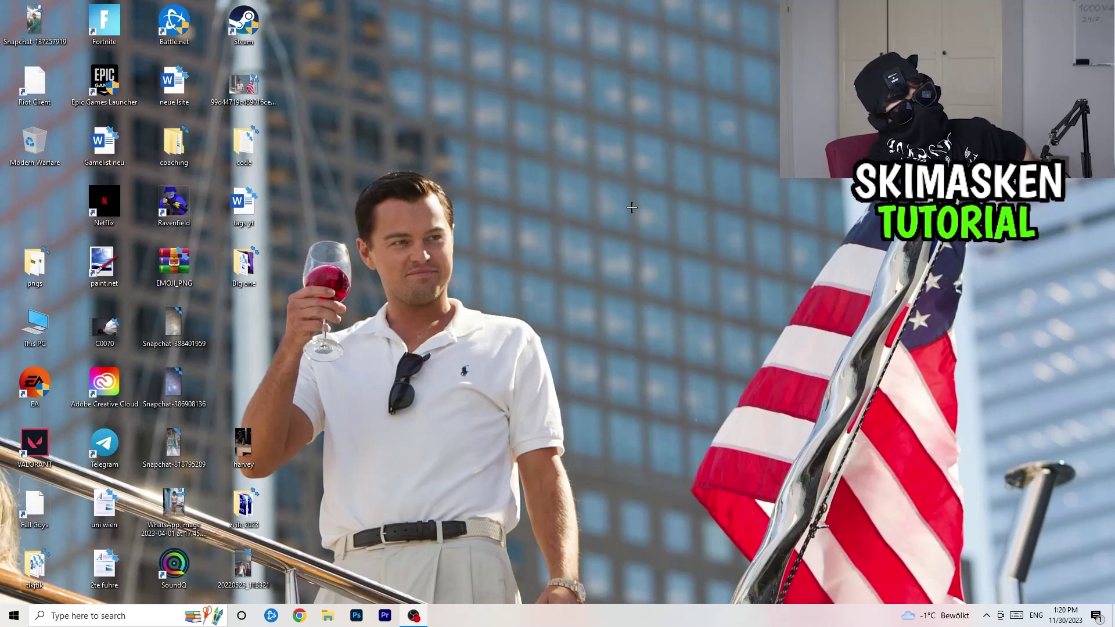